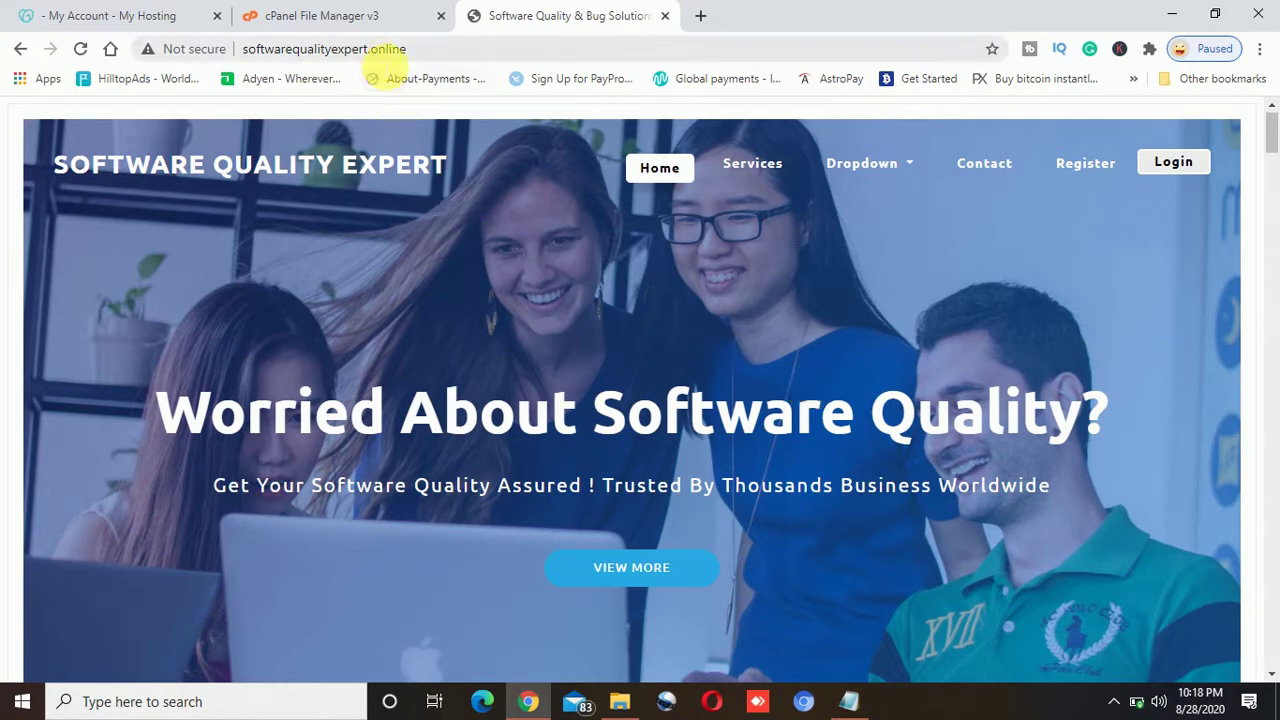
- Check the connection security information of the softwarequalityexpert.online website
{"action": "left_click", "coordinate": [387, 55]}
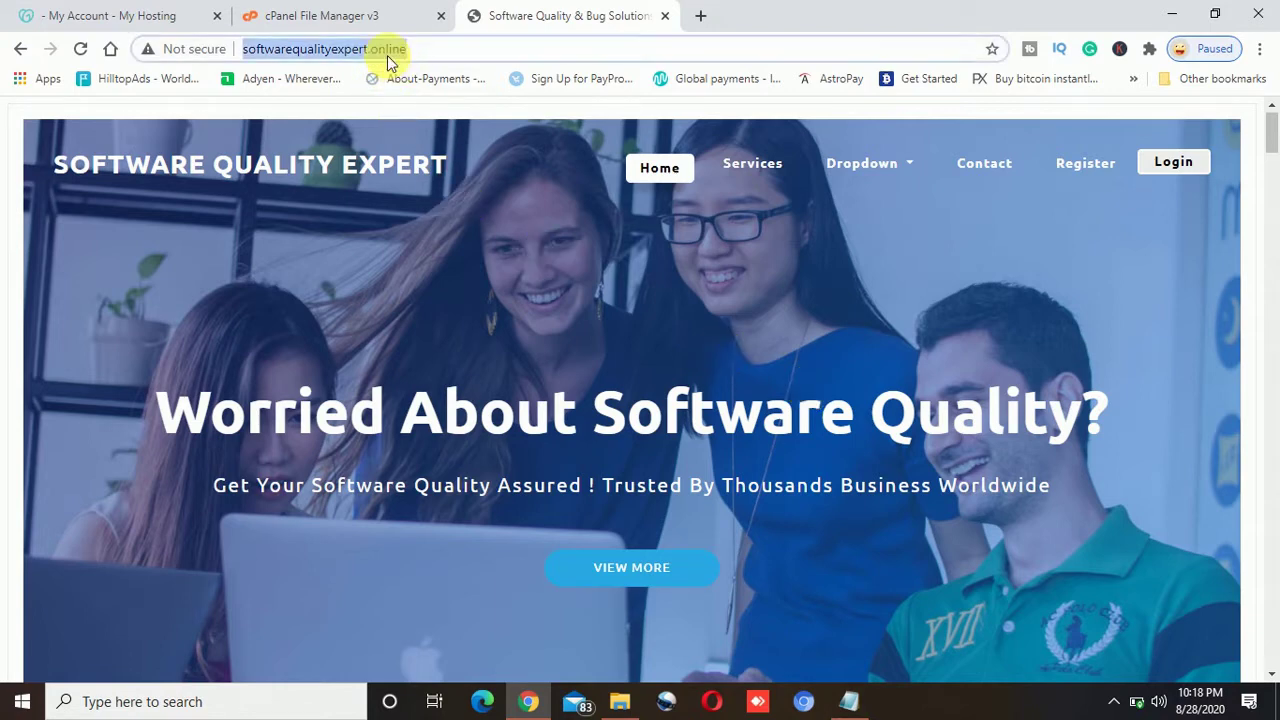
{"action": "left_click", "coordinate": [450, 272]}
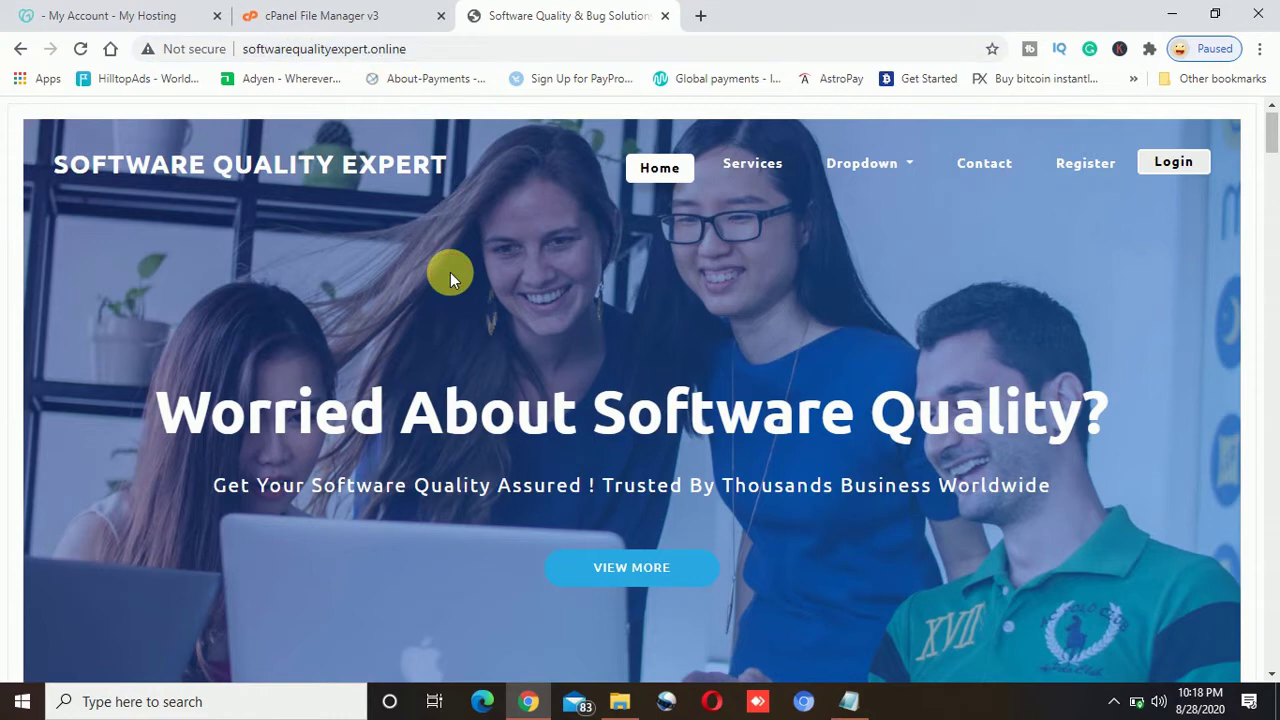
{"action": "left_click", "coordinate": [436, 50]}
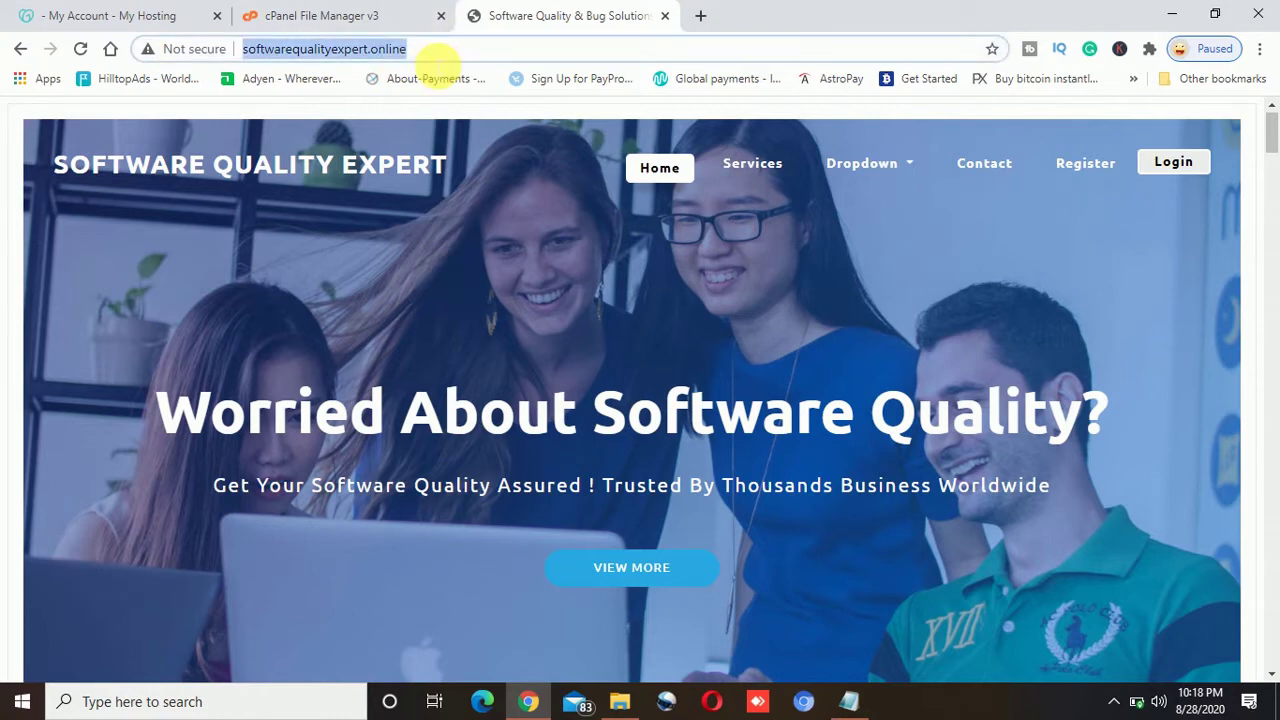
{"action": "left_click", "coordinate": [204, 57]}
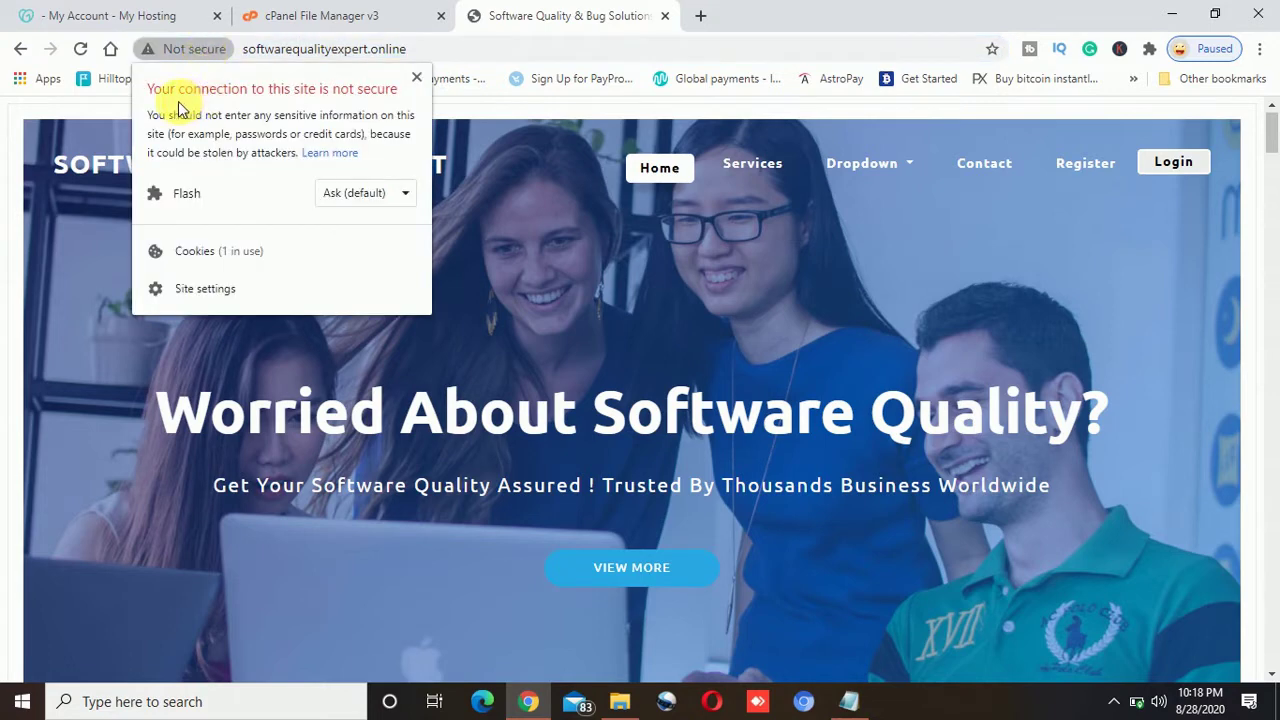
{"action": "left_click", "coordinate": [509, 274]}
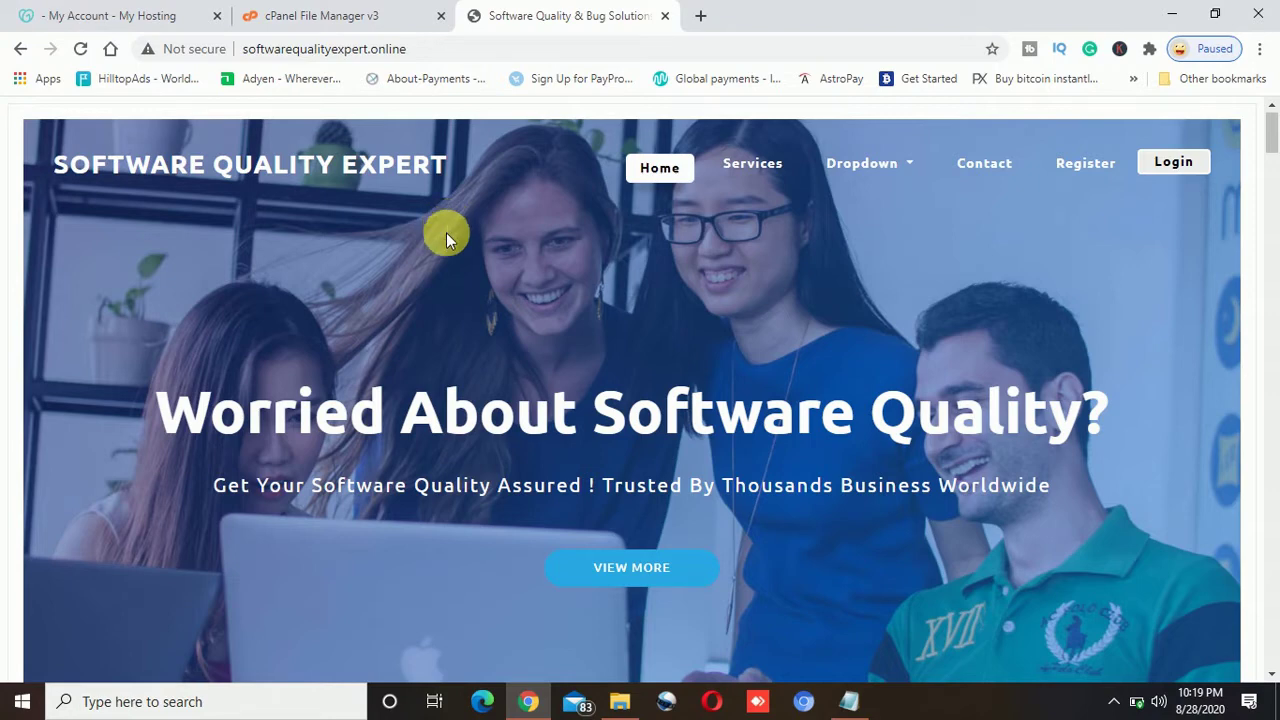
- Open the softwarequalityexpert.online folder inside public_html in the cPanel File Manager
{"action": "left_click", "coordinate": [377, 10]}
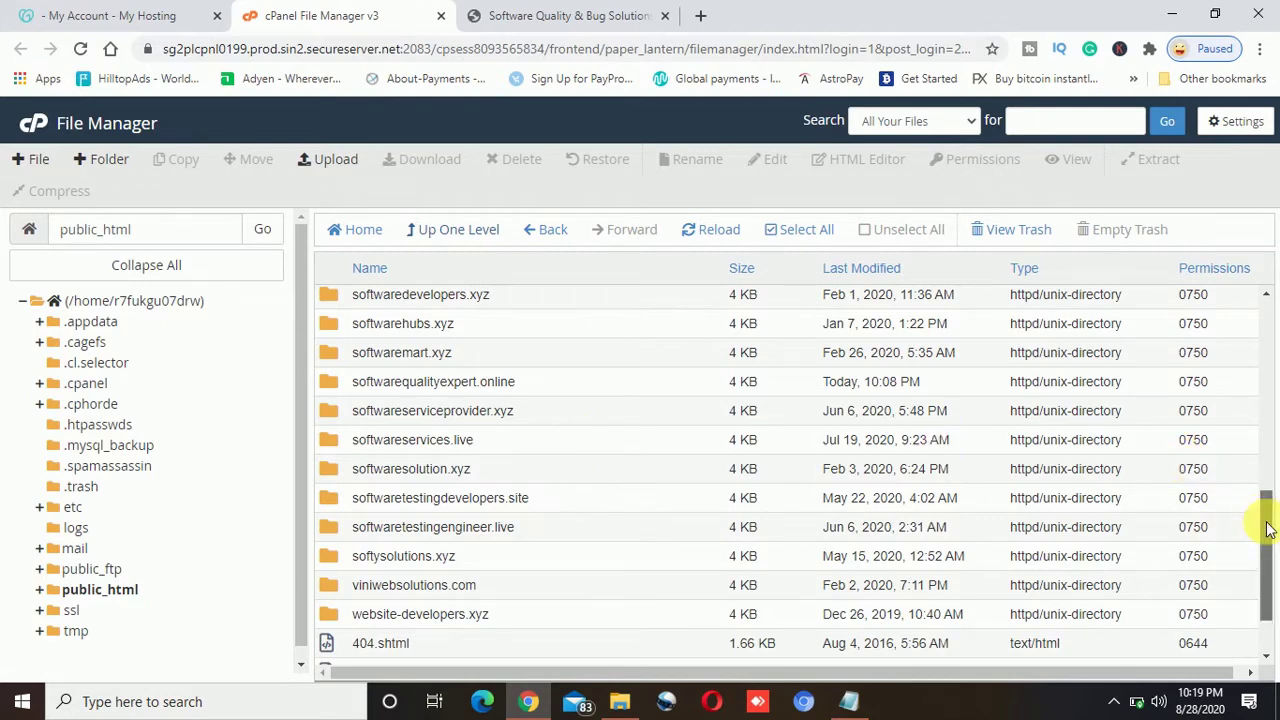
{"action": "mouse_move", "coordinate": [1268, 530]}
{"action": "left_mouse_down"}
{"action": "mouse_move", "coordinate": [1268, 486]}
{"action": "mouse_move", "coordinate": [1266, 580]}
{"action": "mouse_move", "coordinate": [1263, 498]}
{"action": "mouse_move", "coordinate": [1260, 509]}
{"action": "left_mouse_up"}
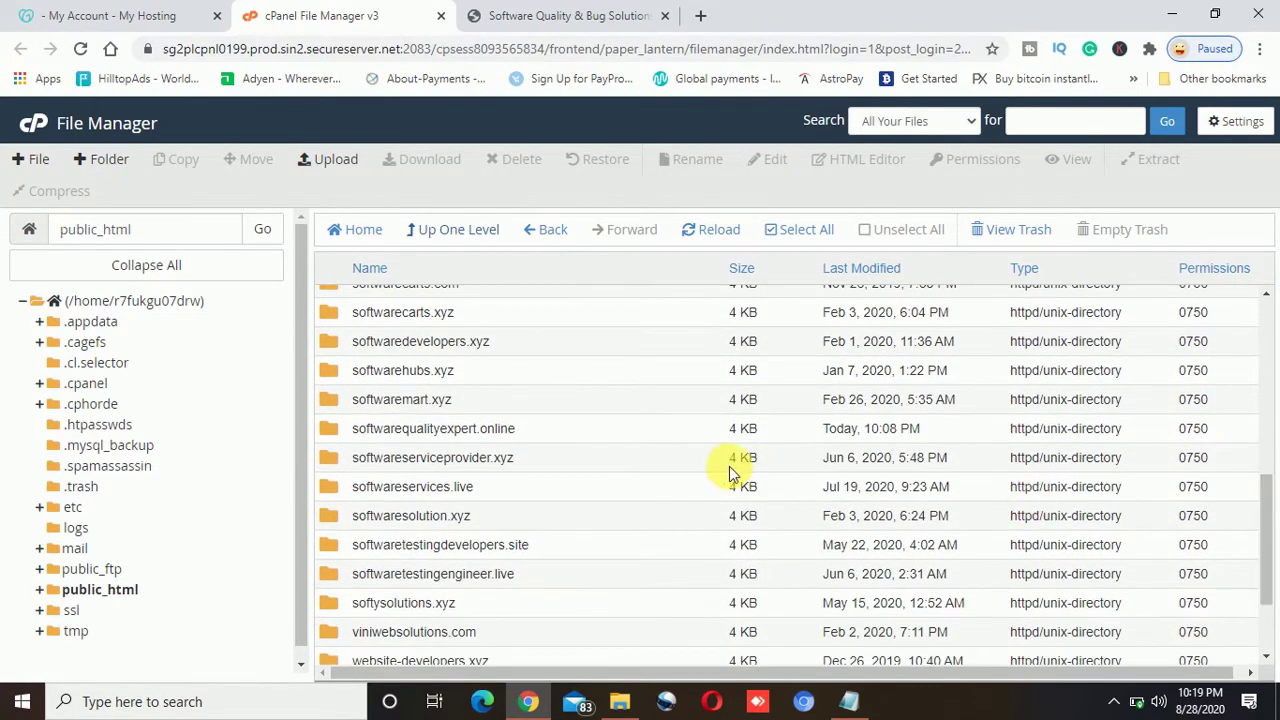
{"action": "left_click", "coordinate": [568, 436]}
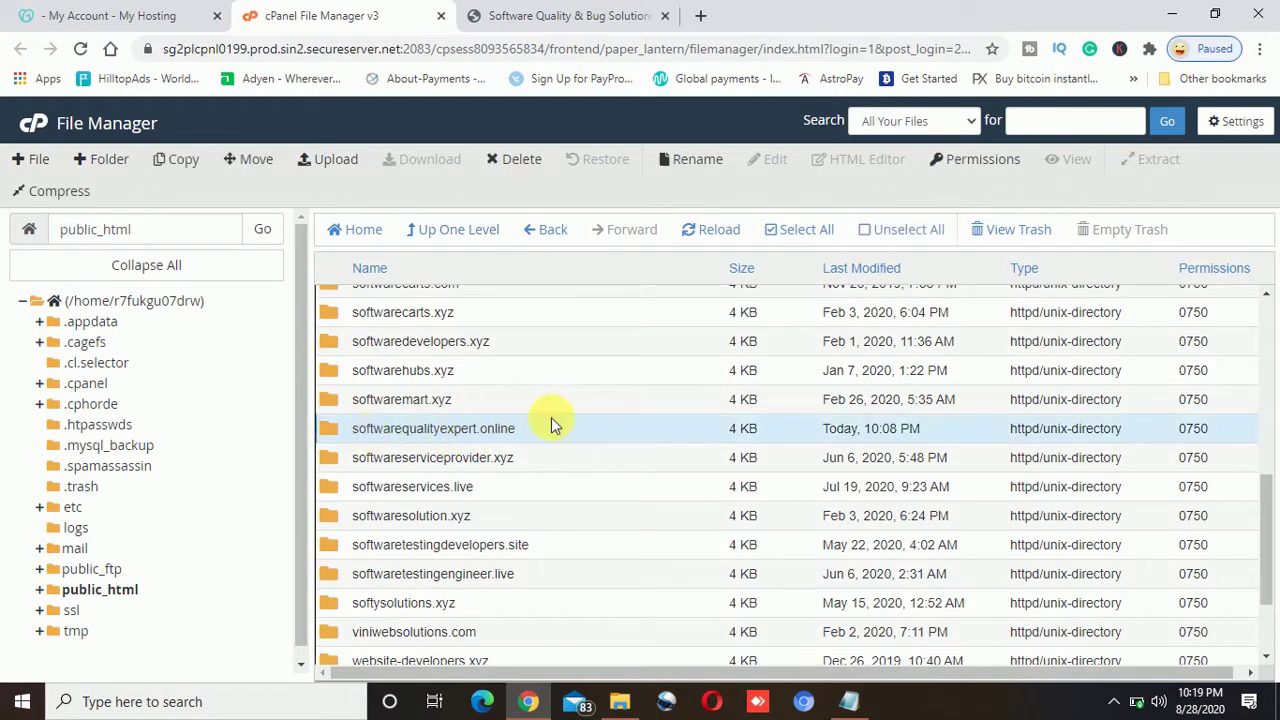
{"action": "left_click", "coordinate": [560, 15]}
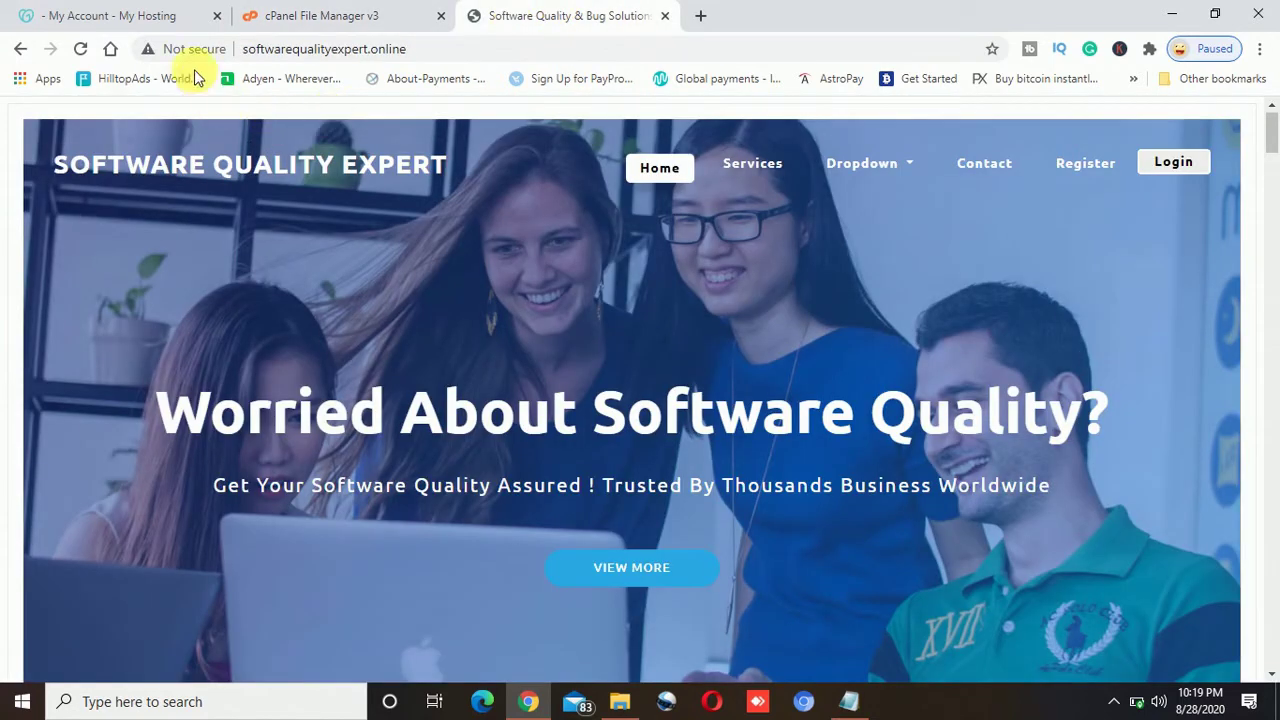
{"action": "left_click", "coordinate": [372, 12]}
{"action": "double_click", "coordinate": [610, 438]}
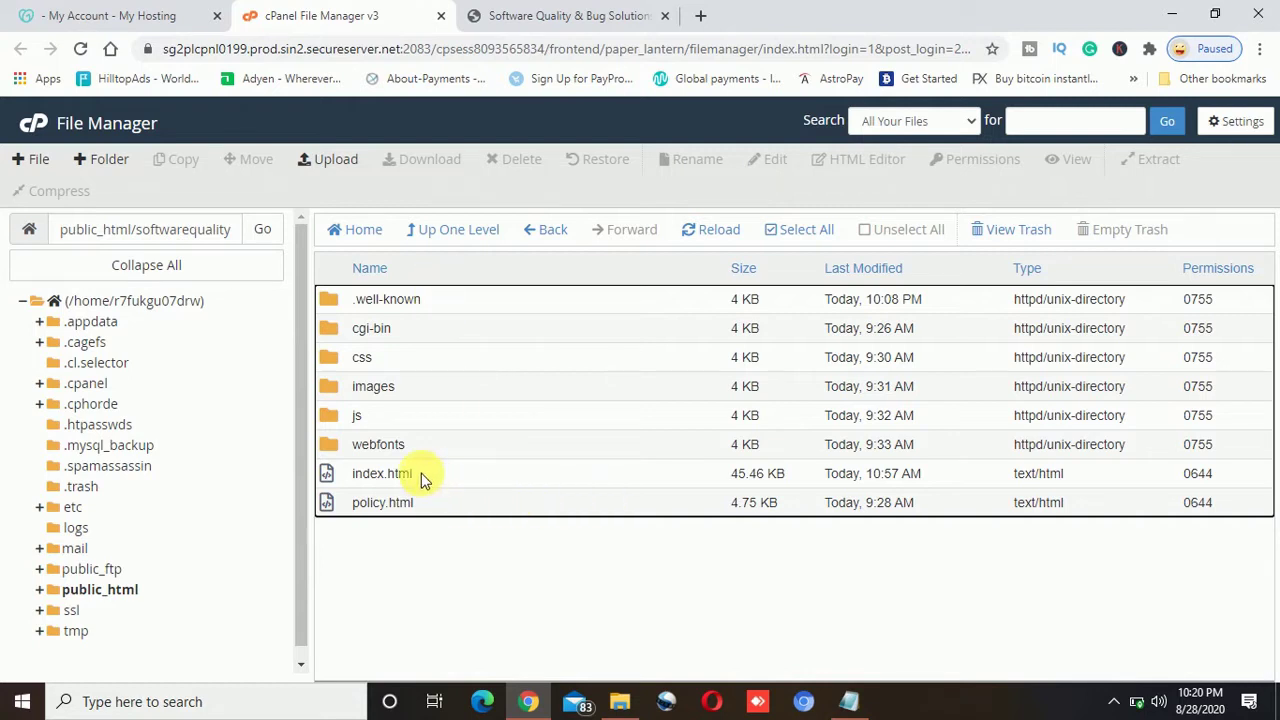
{"action": "left_click", "coordinate": [447, 507]}
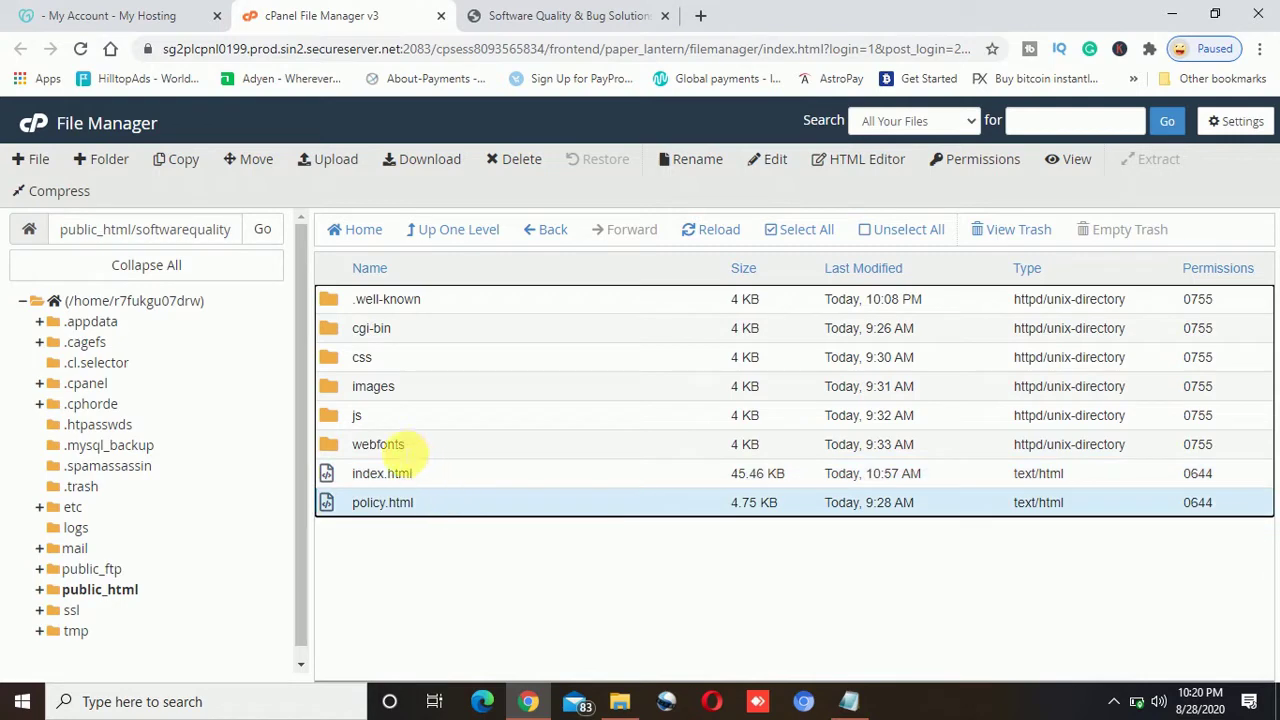
{"action": "left_click", "coordinate": [479, 567]}
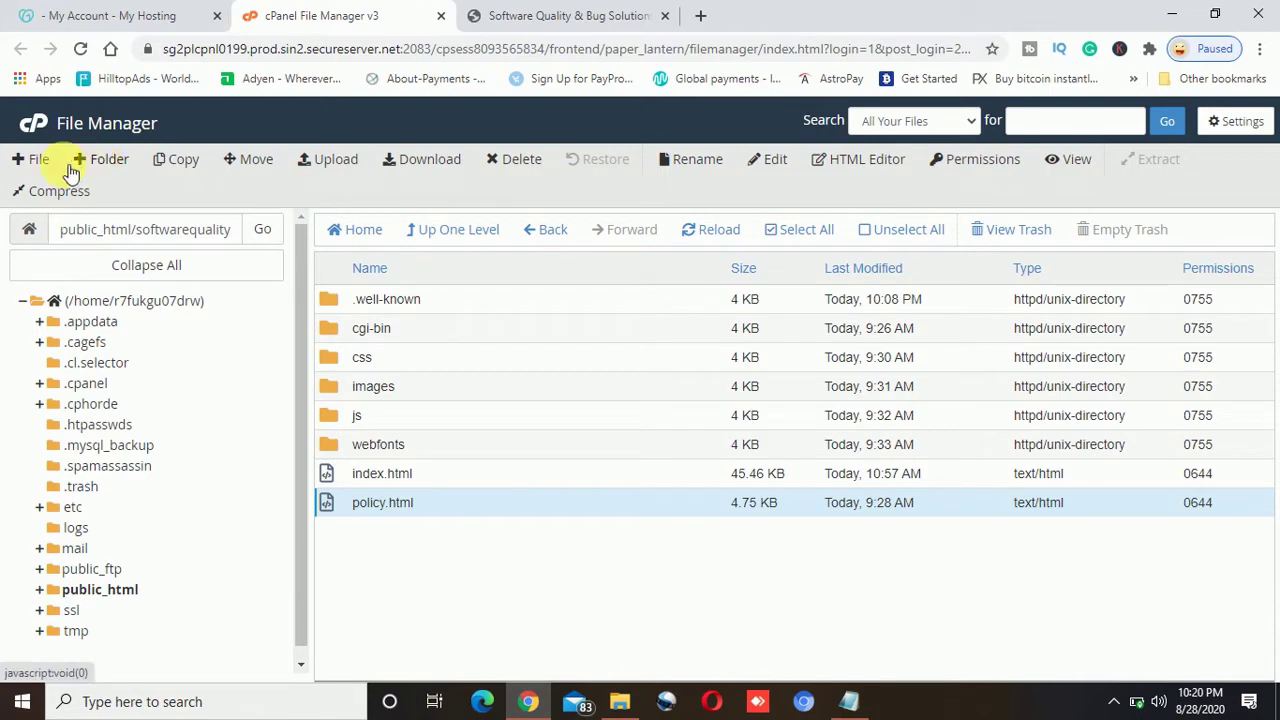
- Create a new file named .htaccess in /public_html/softwarequalityexpert.online
{"action": "left_click", "coordinate": [28, 168]}
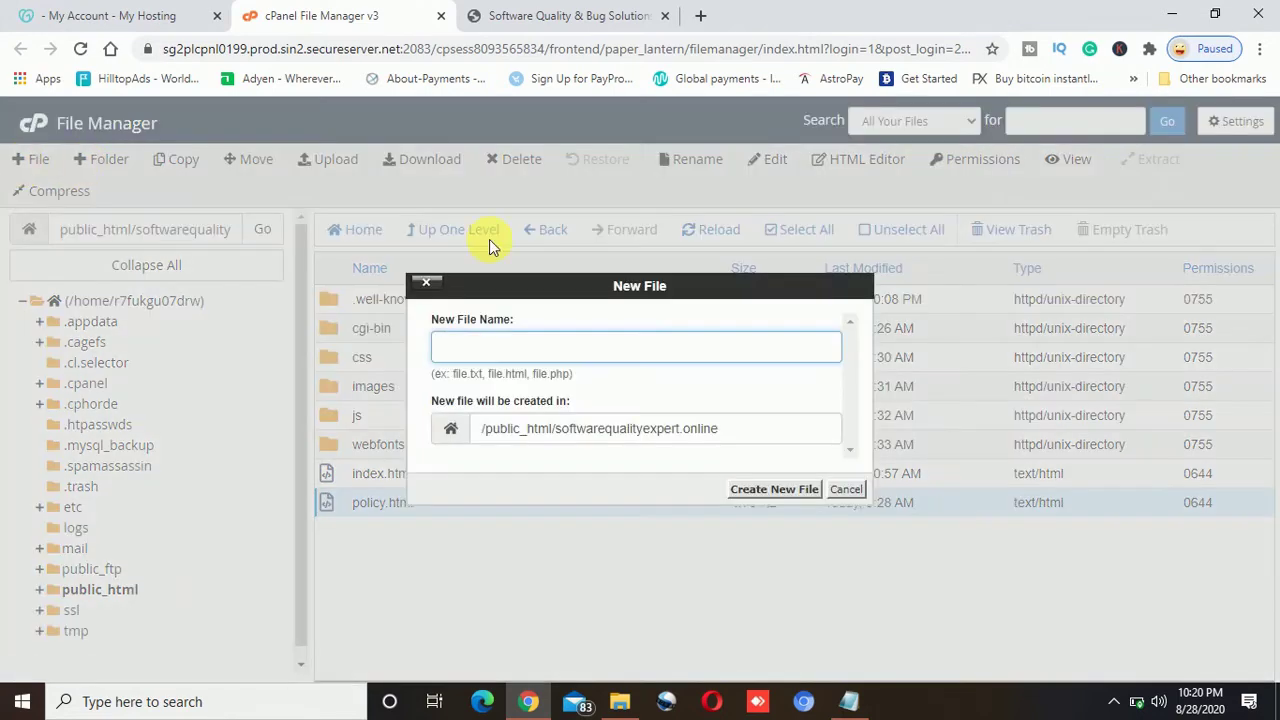
{"action": "left_click", "coordinate": [425, 283]}
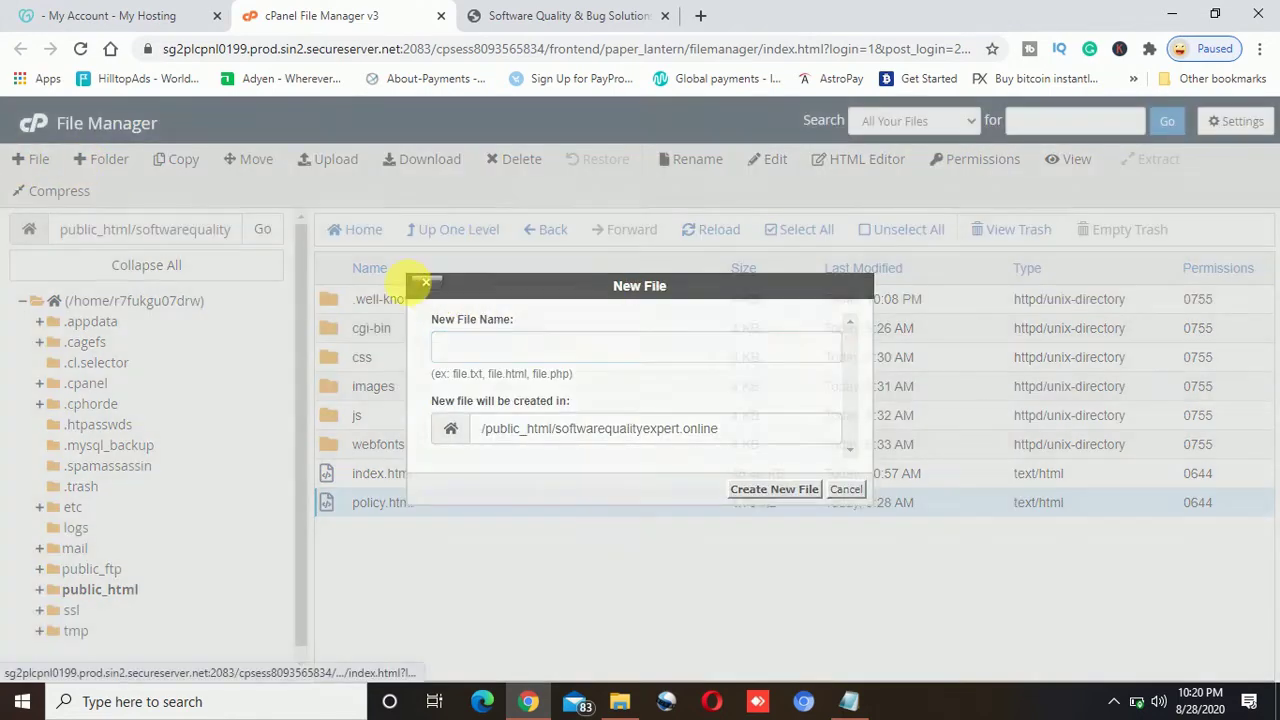
{"action": "left_click", "coordinate": [29, 166]}
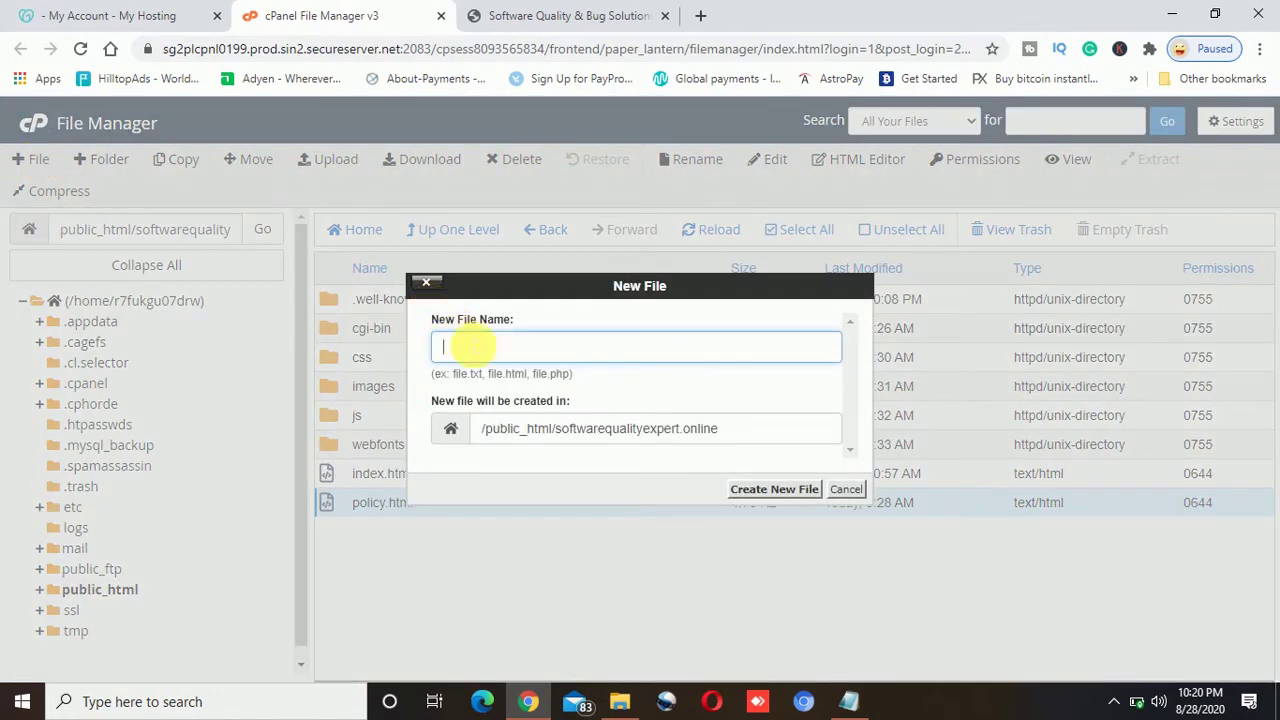
{"action": "left_click", "coordinate": [470, 348]}
{"action": "type", "text": "."}
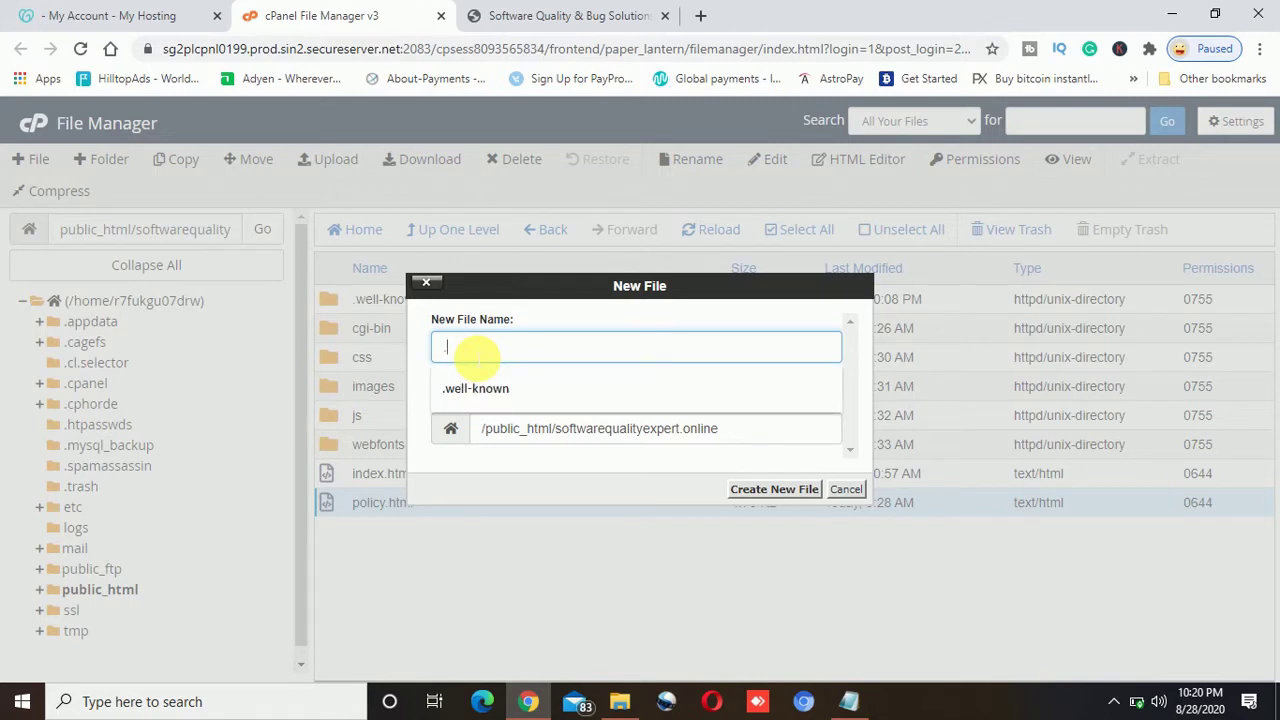
{"action": "type", "text": "htacc"}
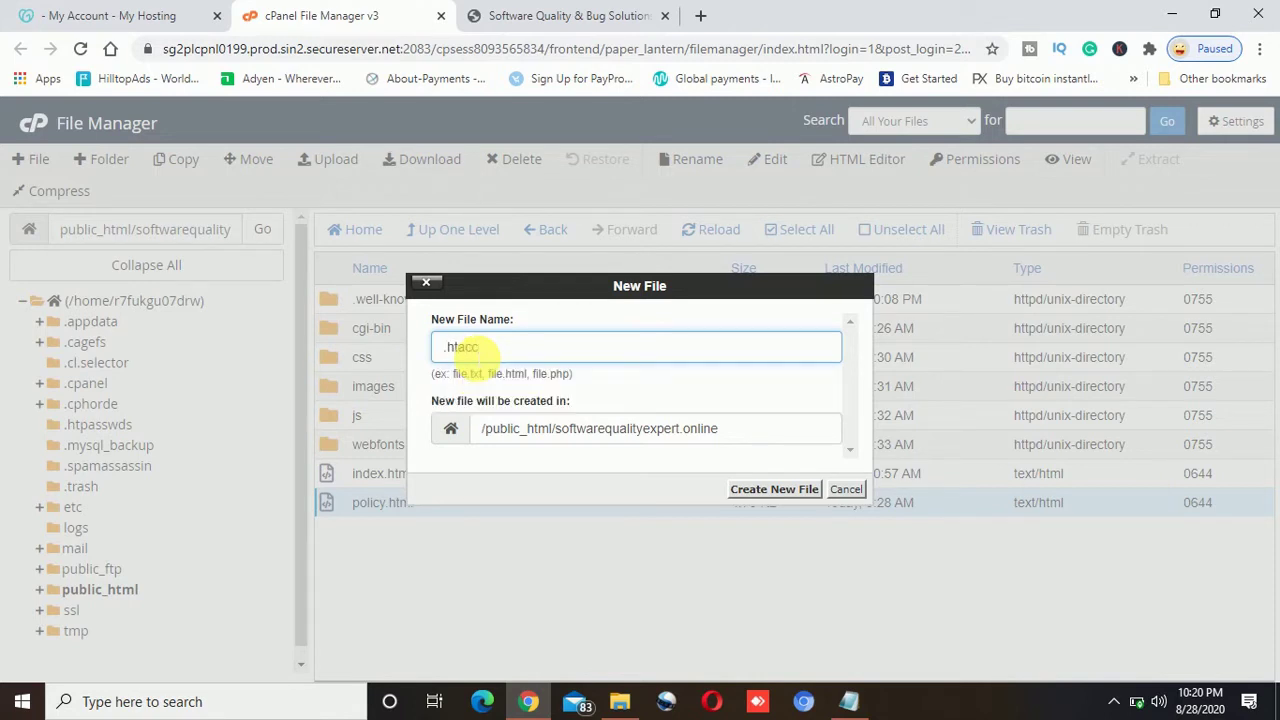
{"action": "type", "text": "ess"}
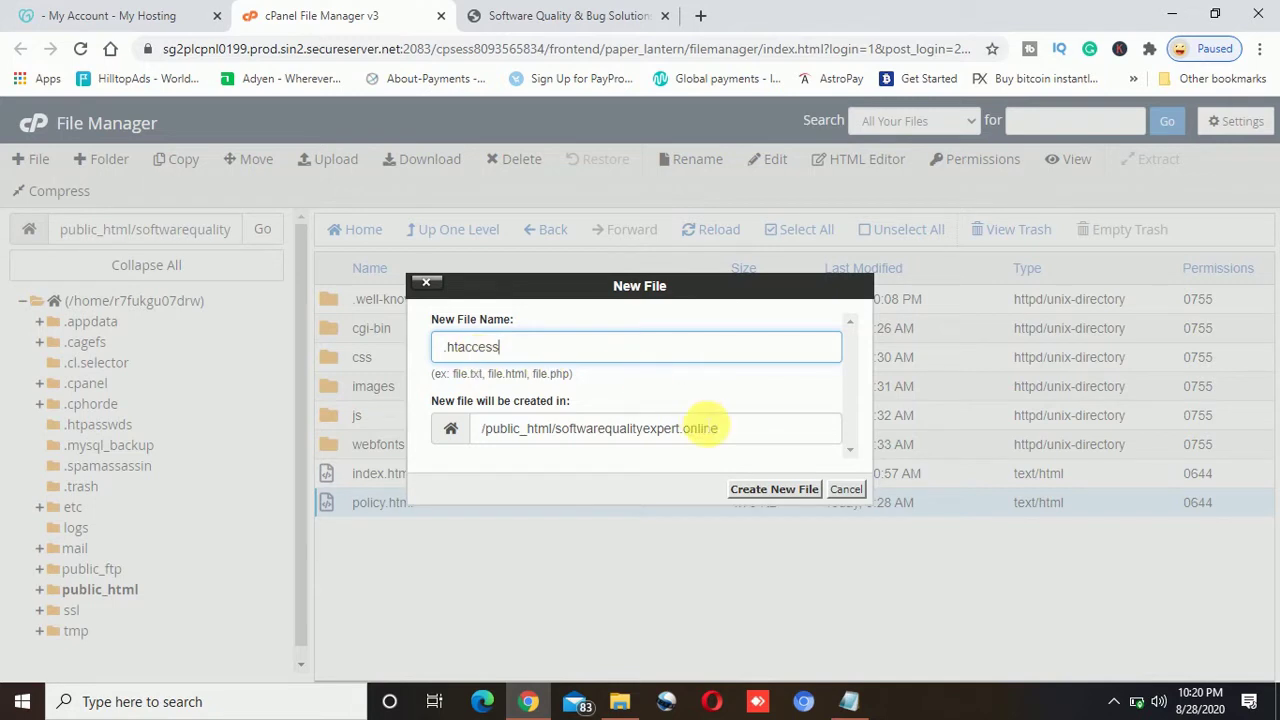
{"action": "left_click", "coordinate": [762, 497]}
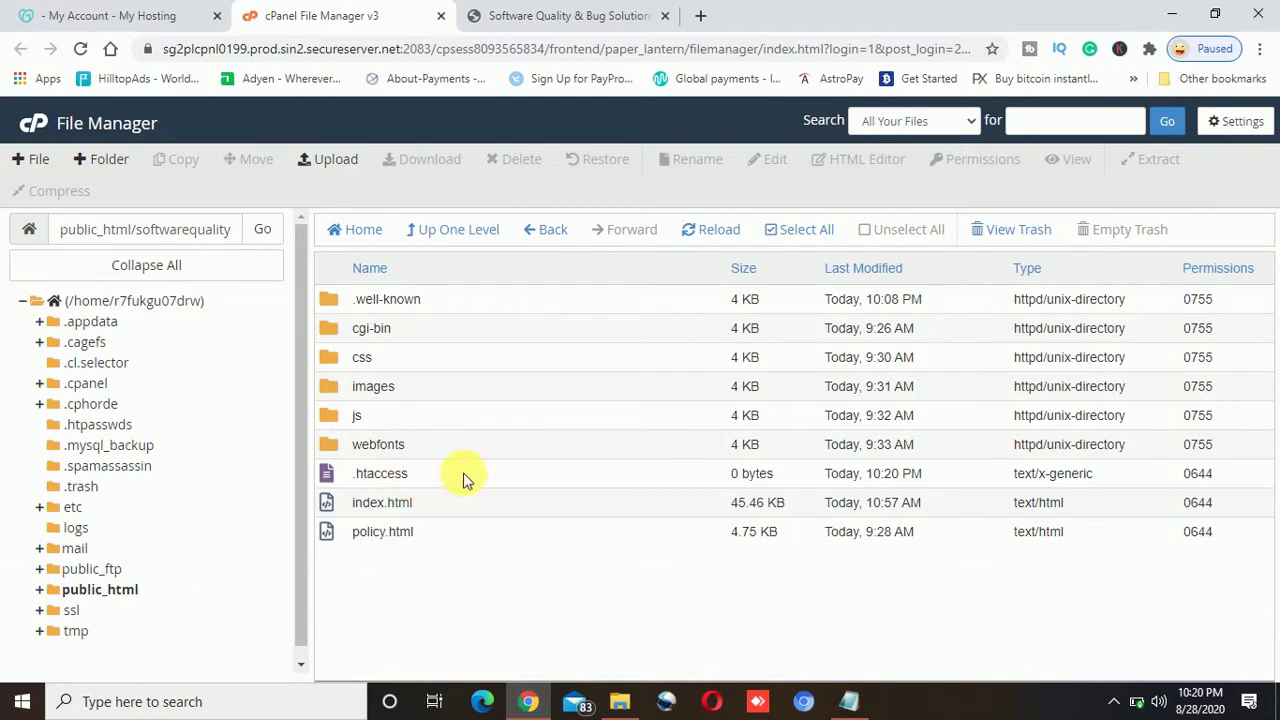
- Open the .htaccess file for editing and view the prepared rewrite rules in Notepad
{"action": "left_click", "coordinate": [588, 485]}
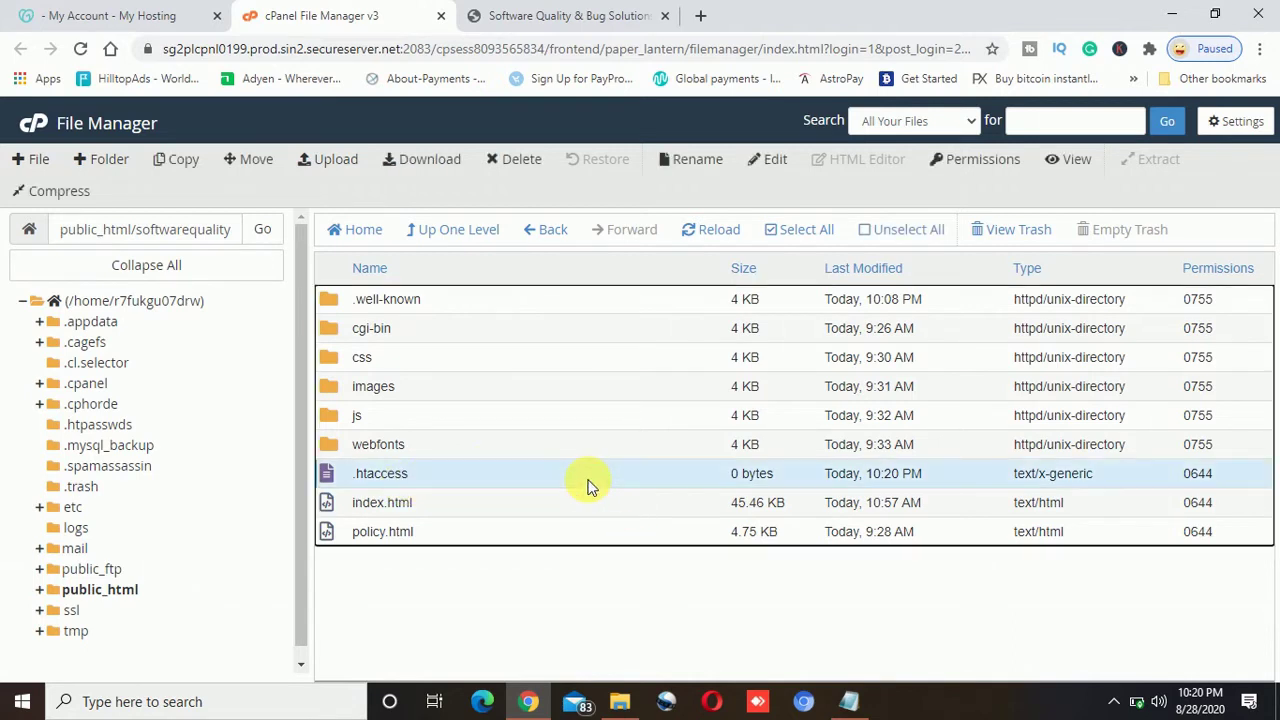
{"action": "left_click", "coordinate": [776, 160]}
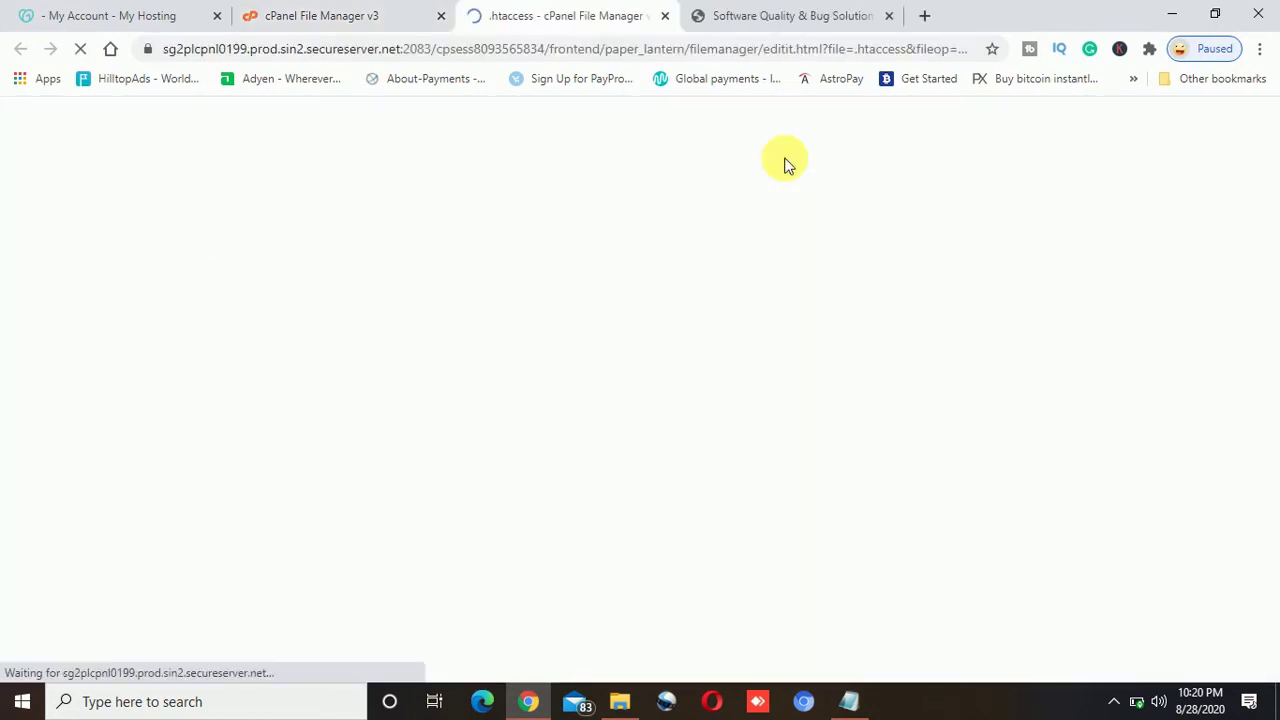
{"action": "mouse_move", "coordinate": [852, 703]}
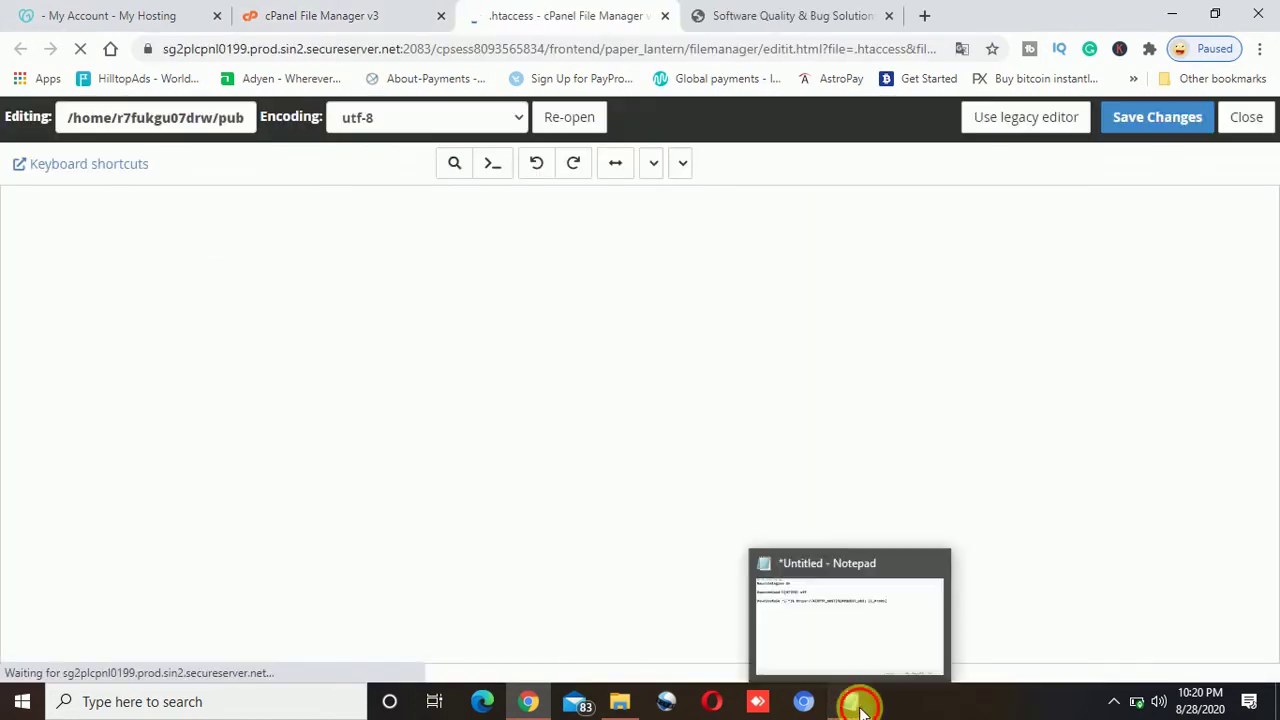
{"action": "left_click", "coordinate": [780, 628]}
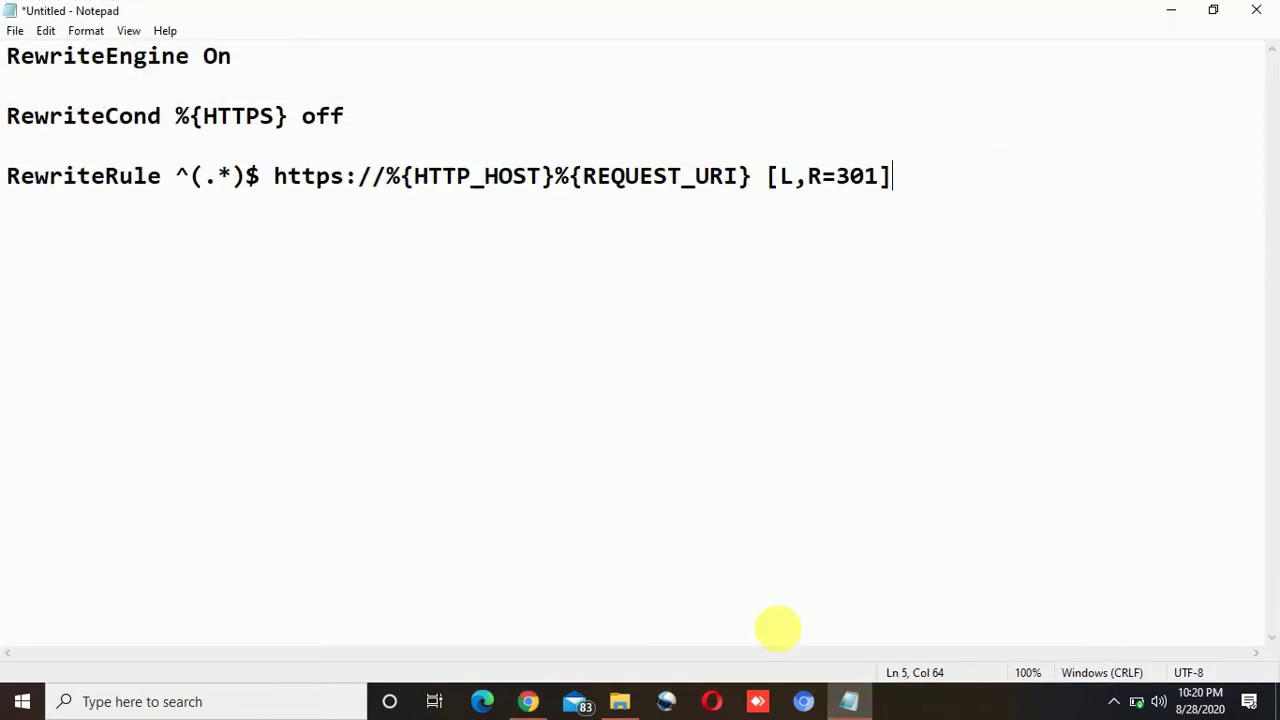
{"action": "left_click", "coordinate": [1160, 14]}
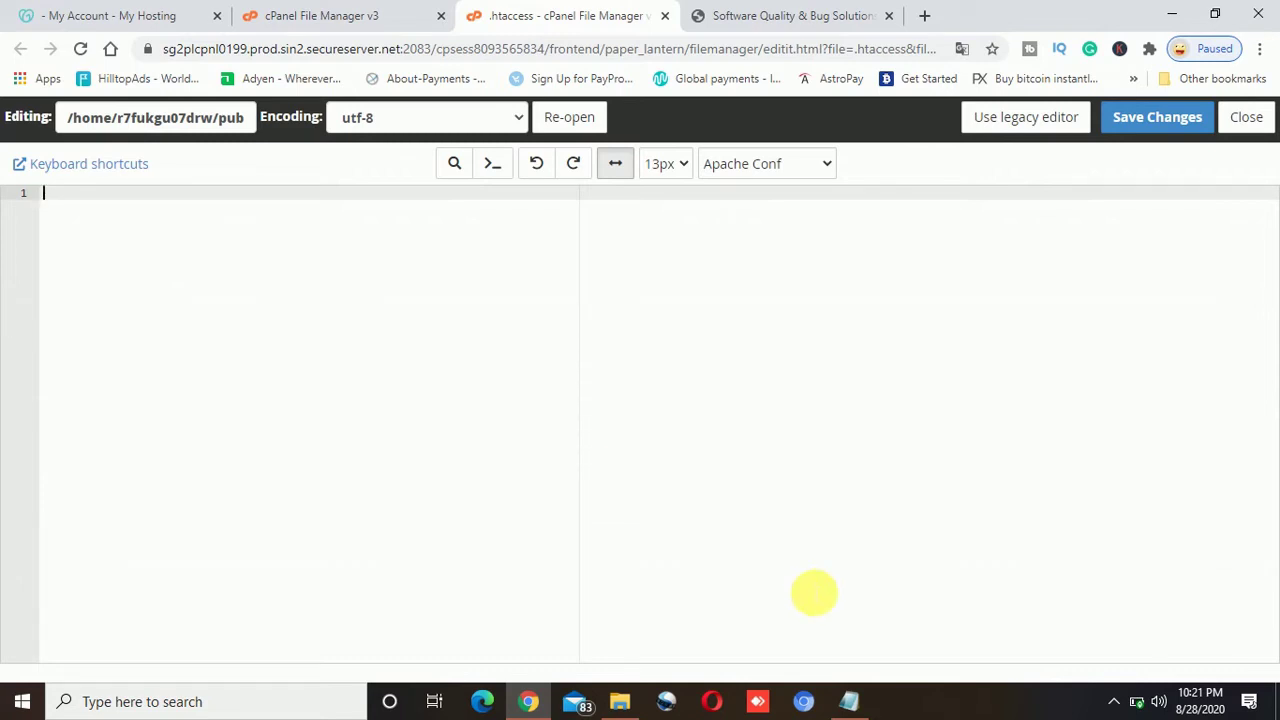
- Copy all the HTTPS rewrite rules, from RewriteEngine On to [L,R=301], from Notepad into the empty .htaccess file
{"action": "left_click", "coordinate": [852, 703]}
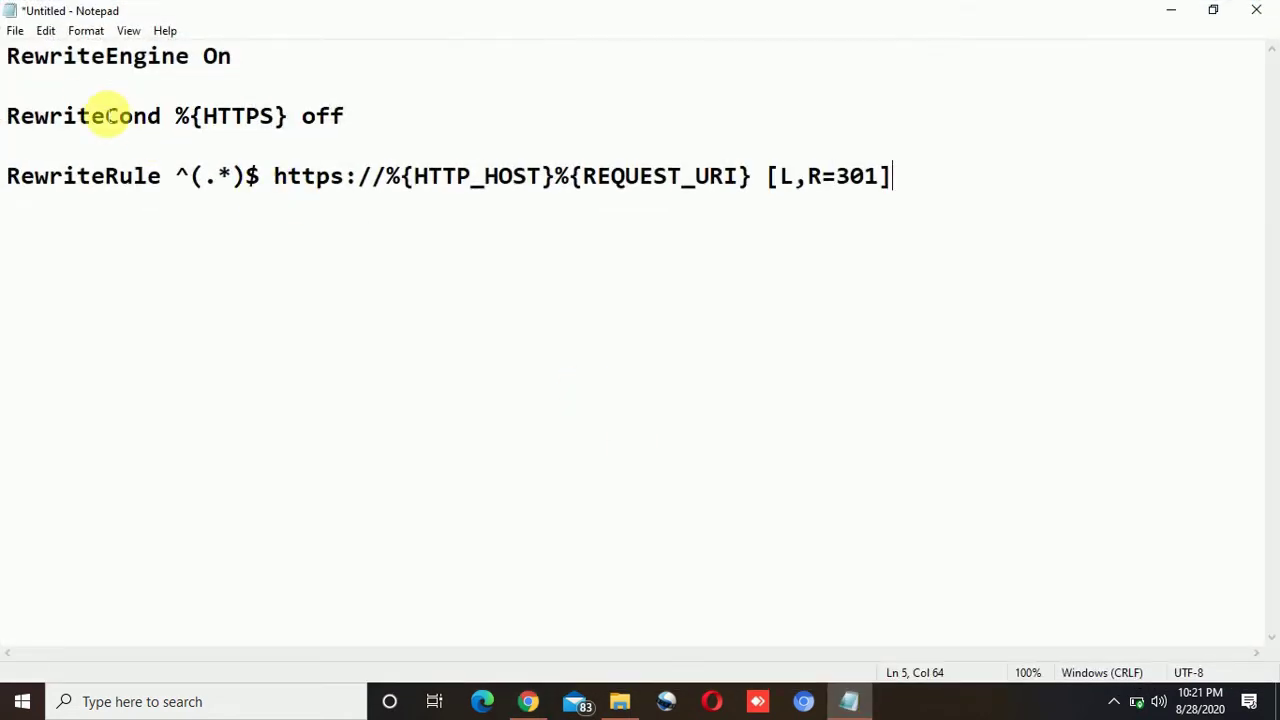
{"action": "left_click_drag", "start_coordinate": [8, 57], "coordinate": [938, 226]}
{"action": "key", "text": "ctrl+c"}
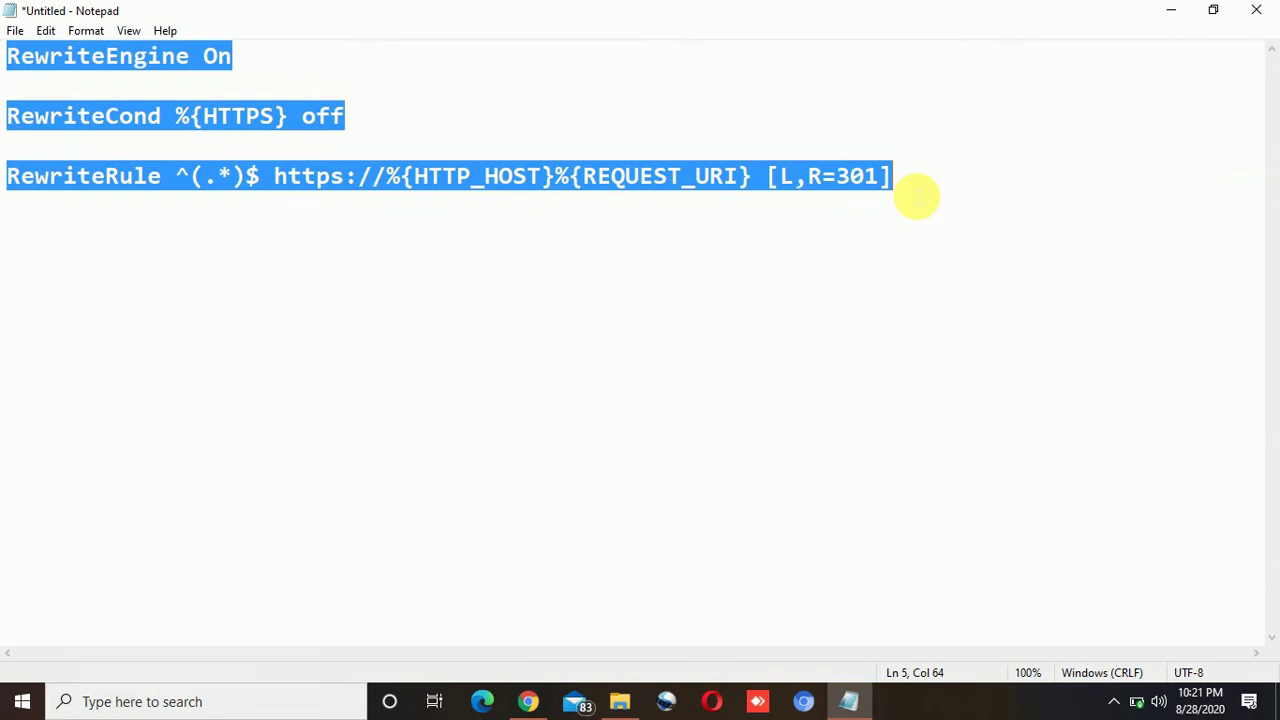
{"action": "left_click", "coordinate": [1170, 18]}
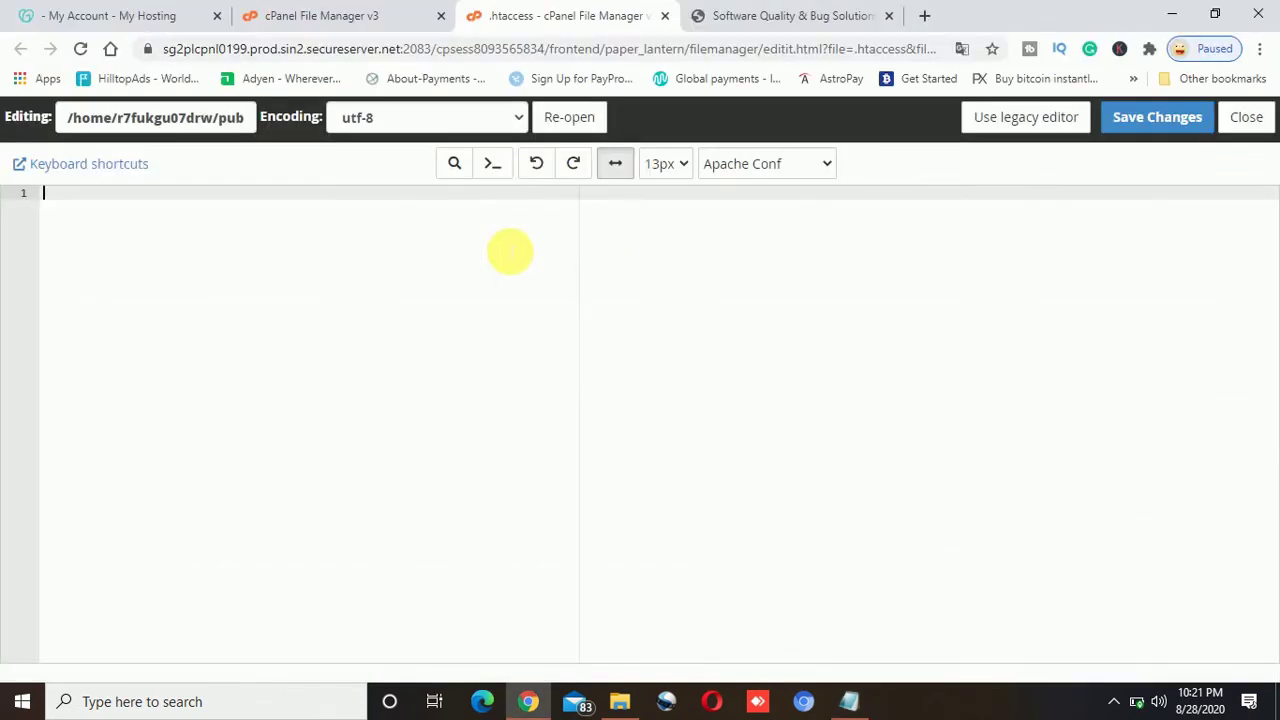
{"action": "key", "text": "ctrl+v"}
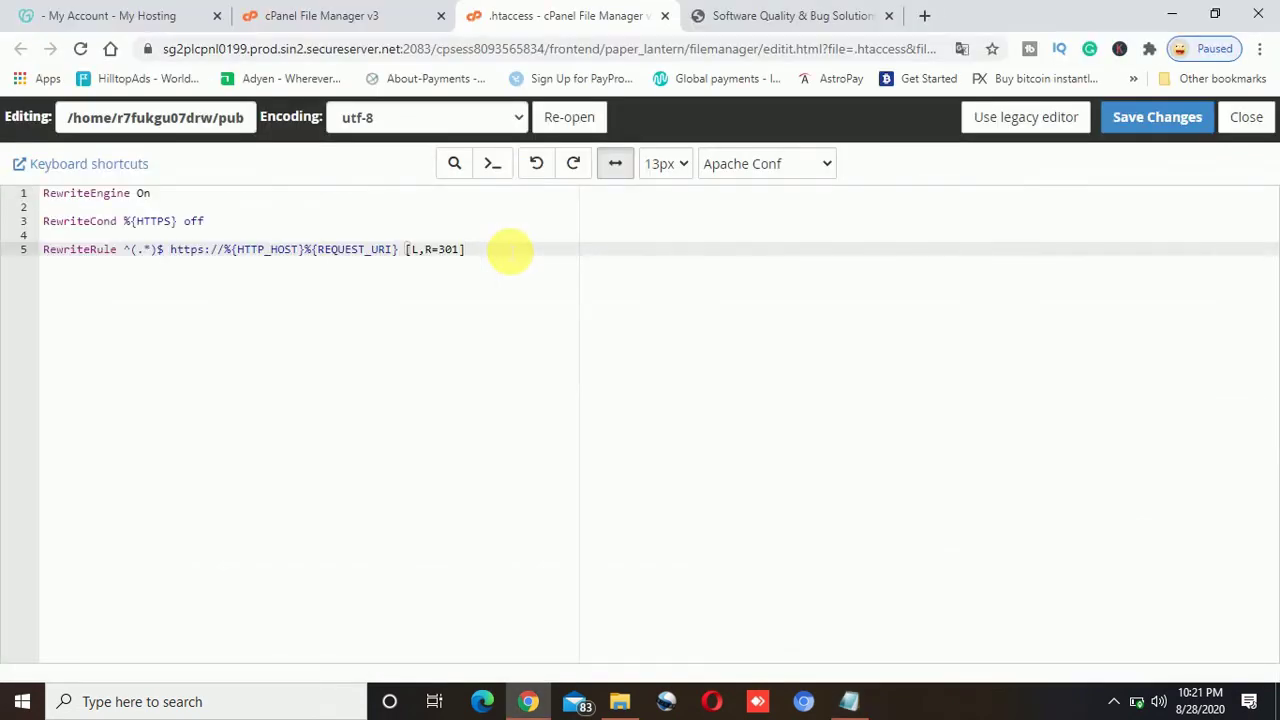
- Save the .htaccess changes, close the editor and refresh the folder listing
{"action": "left_click", "coordinate": [1148, 123]}
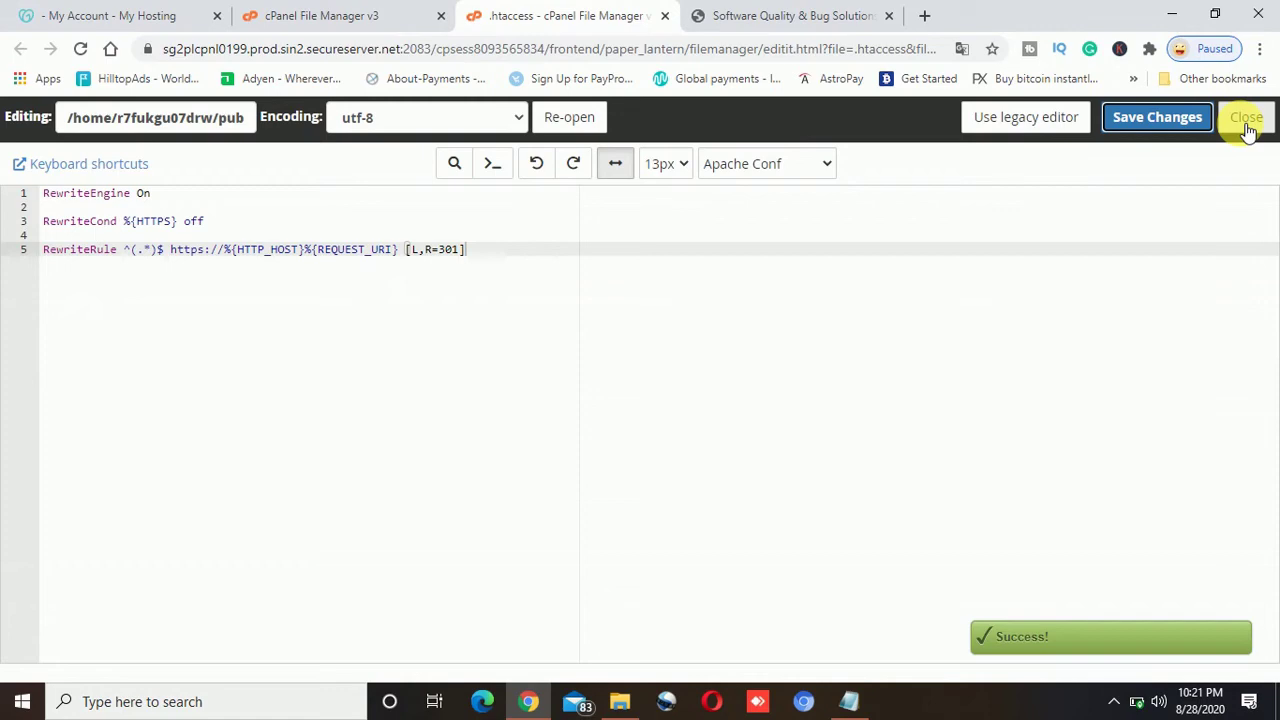
{"action": "left_click", "coordinate": [1246, 122]}
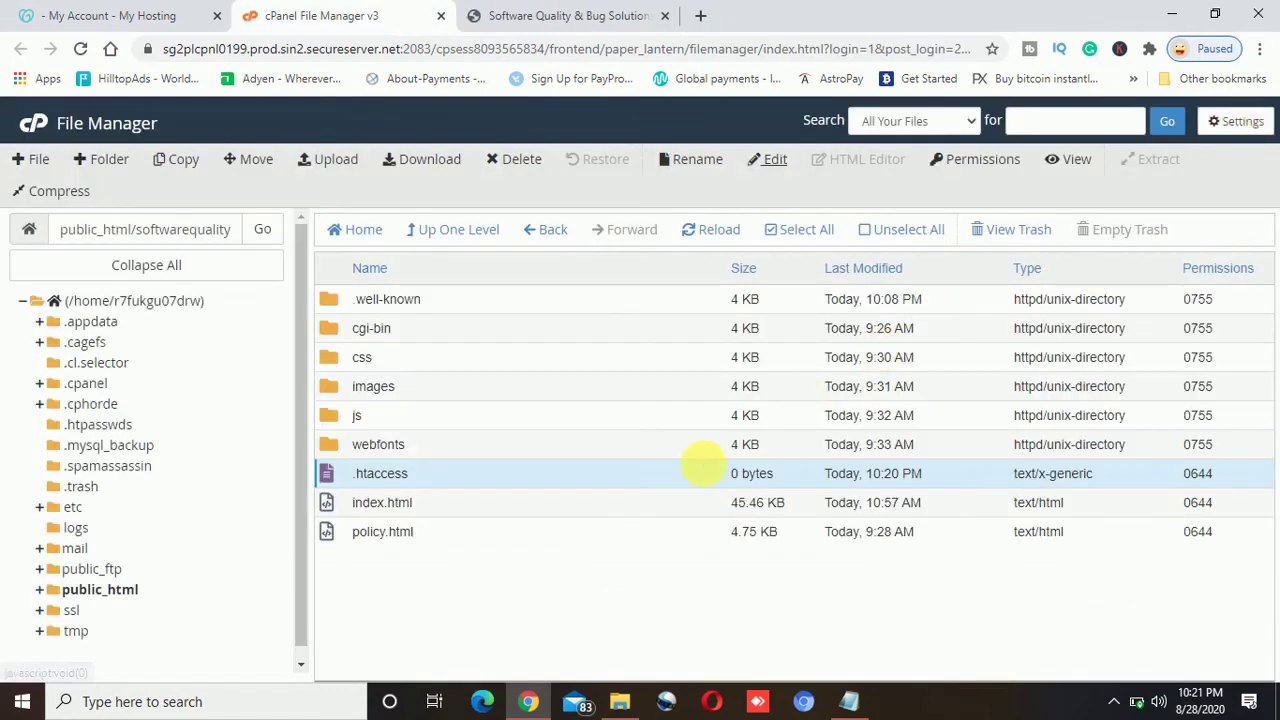
{"action": "left_click", "coordinate": [708, 233]}
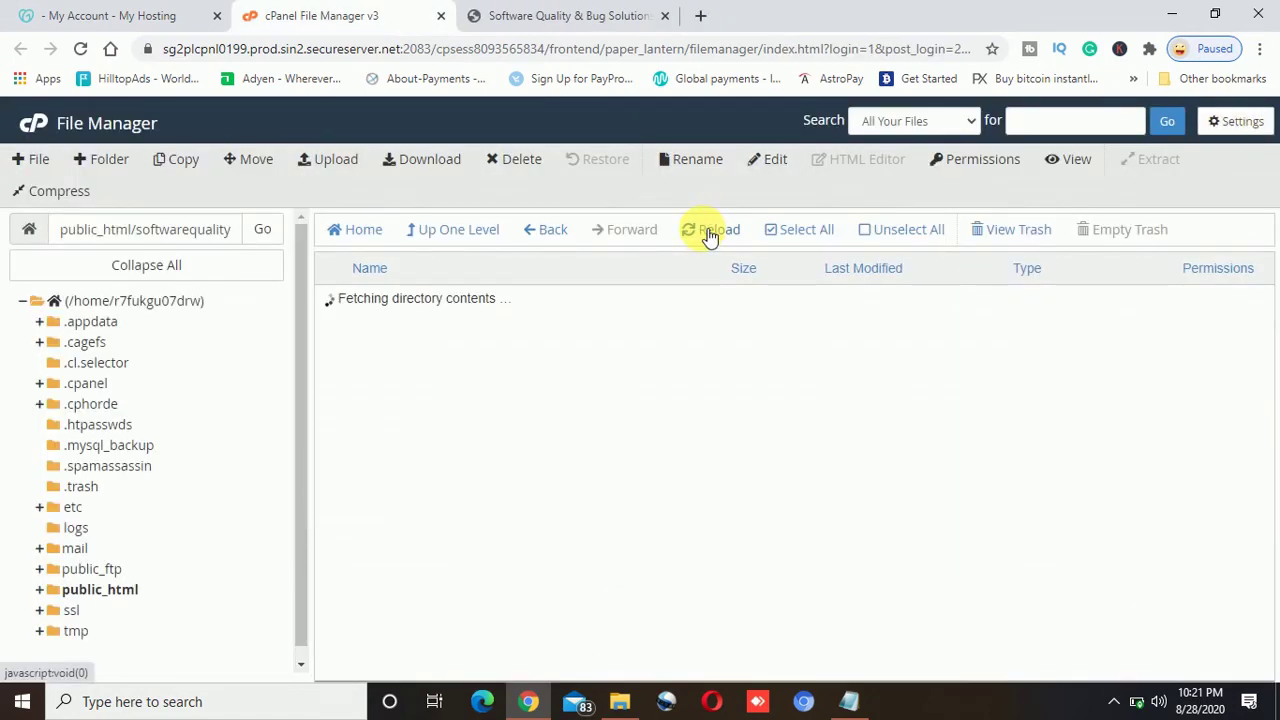
- Load softwarequalityexpert.online again and check its connection security information
{"action": "left_click", "coordinate": [500, 14]}
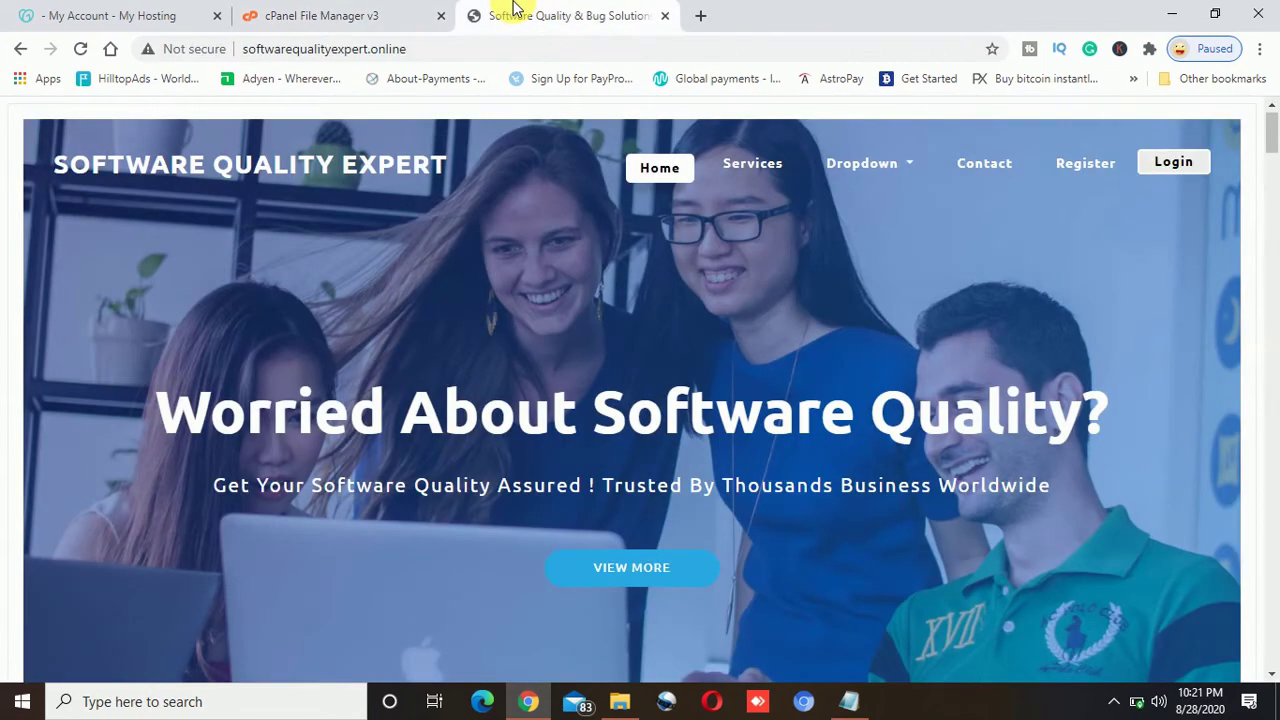
{"action": "left_click", "coordinate": [505, 49]}
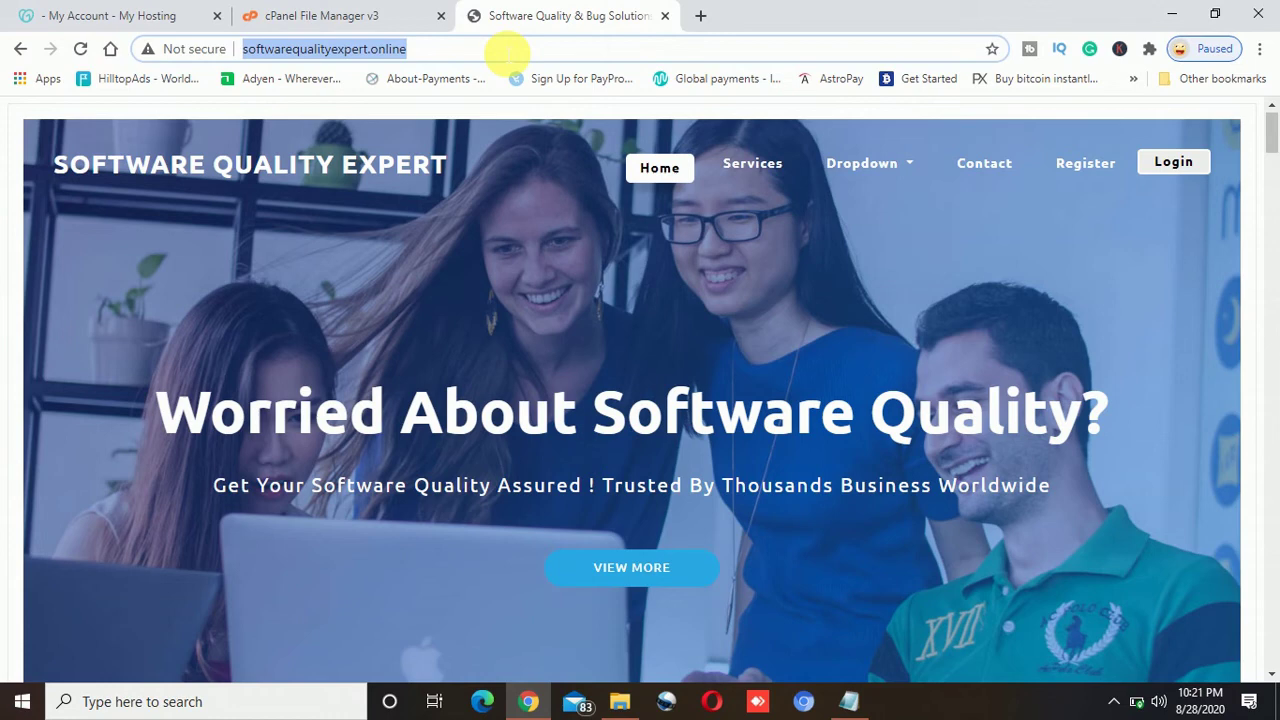
{"action": "key", "text": "Return"}
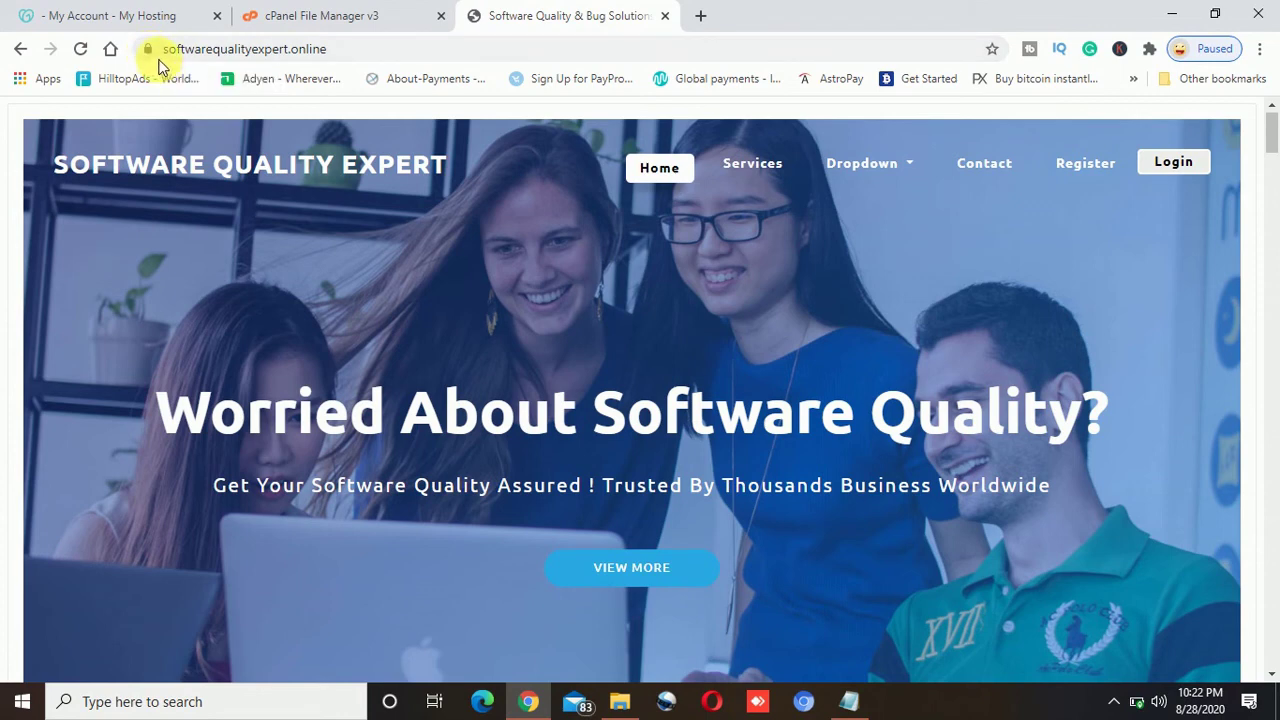
{"action": "left_click", "coordinate": [148, 50]}
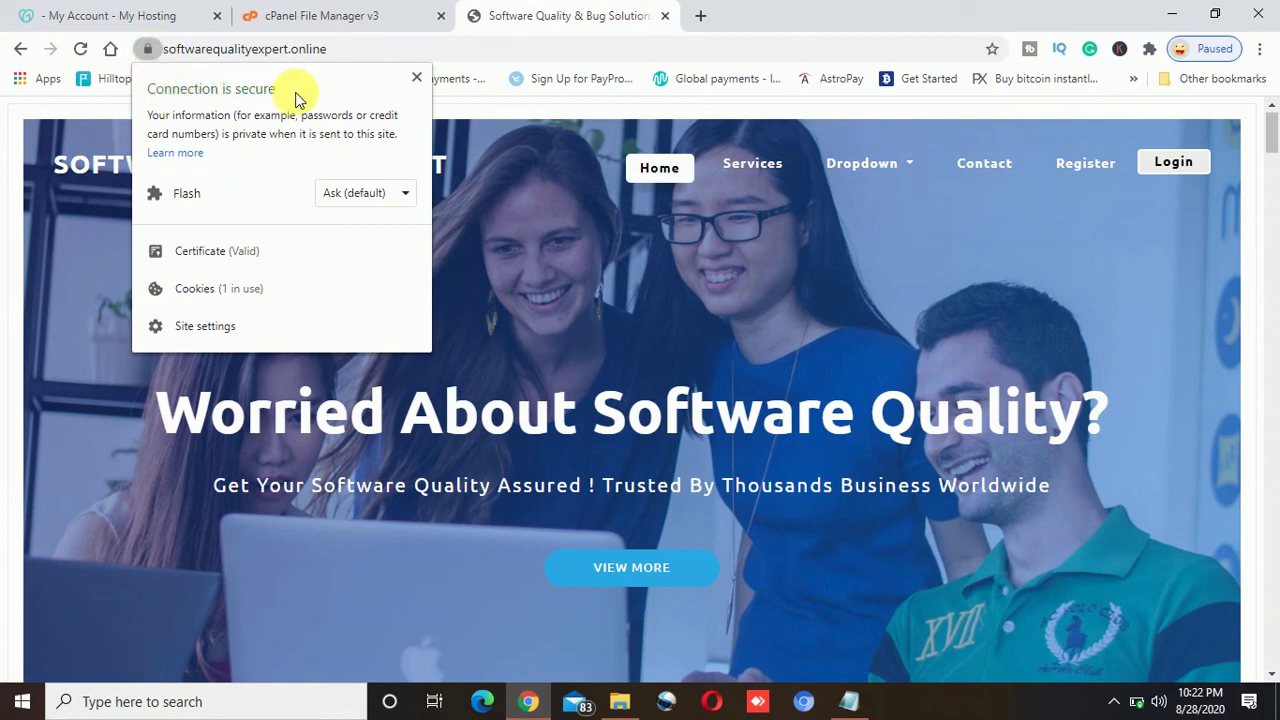
{"action": "left_click", "coordinate": [414, 80]}
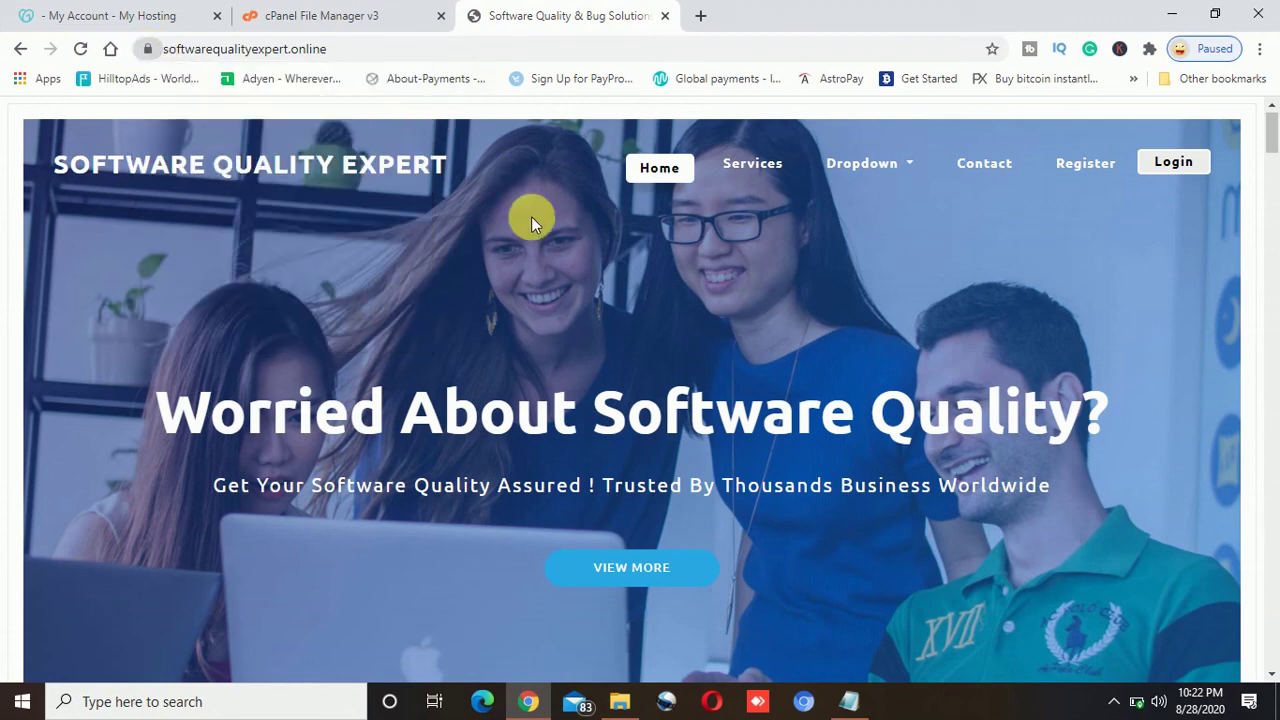